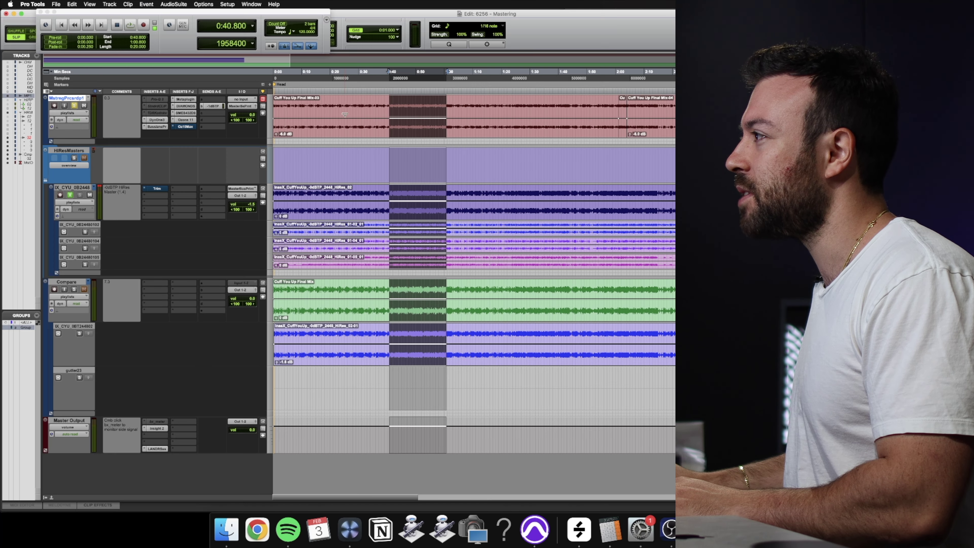
Make the Oz10Max insert on the mastering track inactive and take the DynOne3 compressor out of bypass to audition it
{"action": "right_click", "coordinate": [178, 127]}
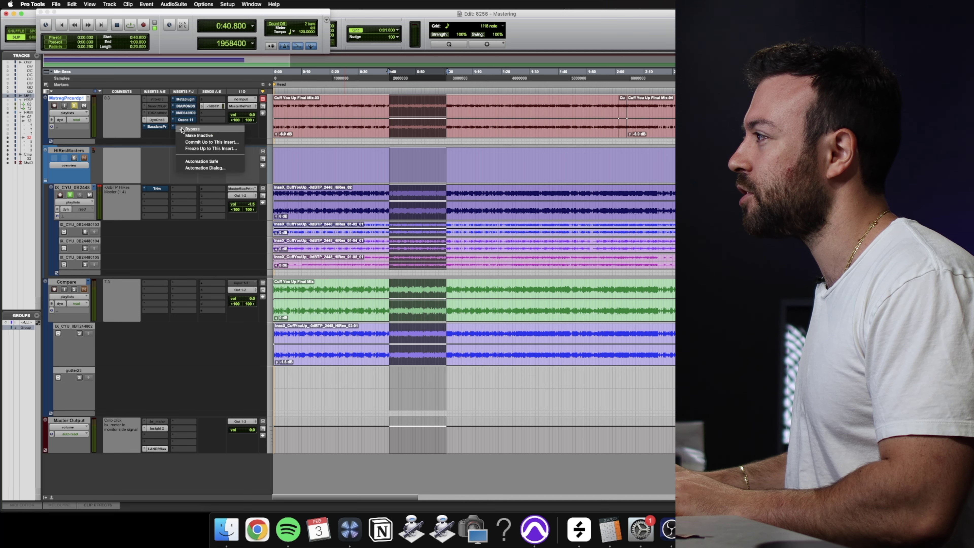
{"action": "left_click", "coordinate": [188, 135]}
{"action": "left_click", "coordinate": [156, 120]}
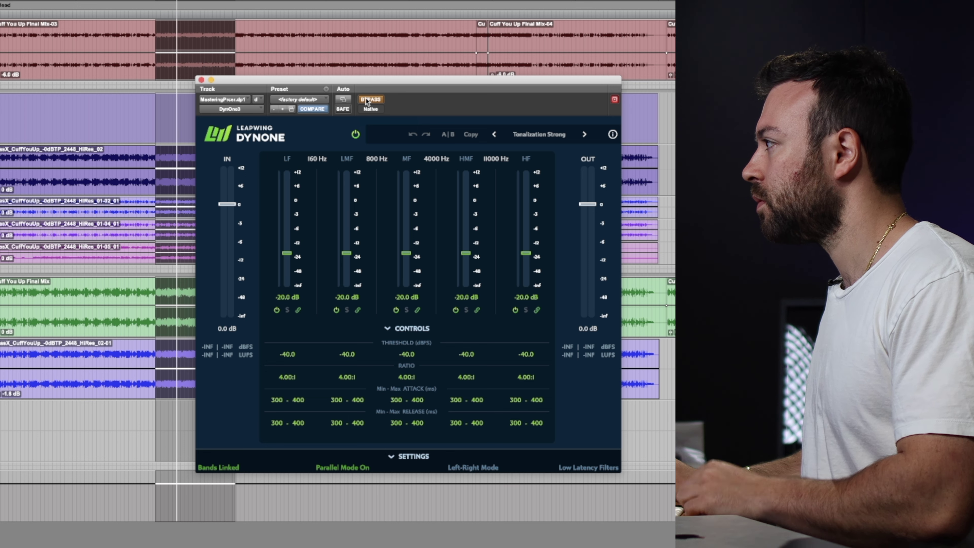
{"action": "left_click", "coordinate": [367, 101]}
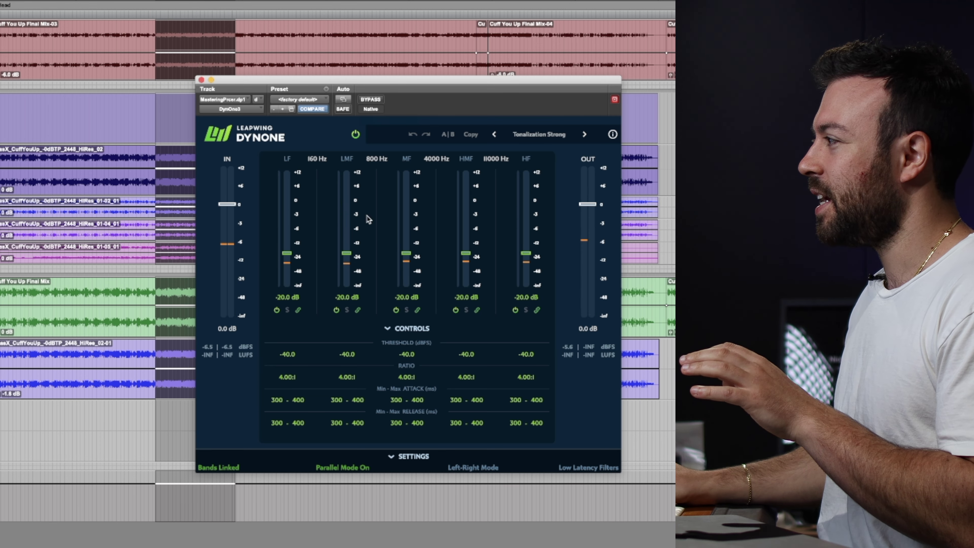
{"action": "key", "text": "space"}
{"action": "key", "text": "space"}
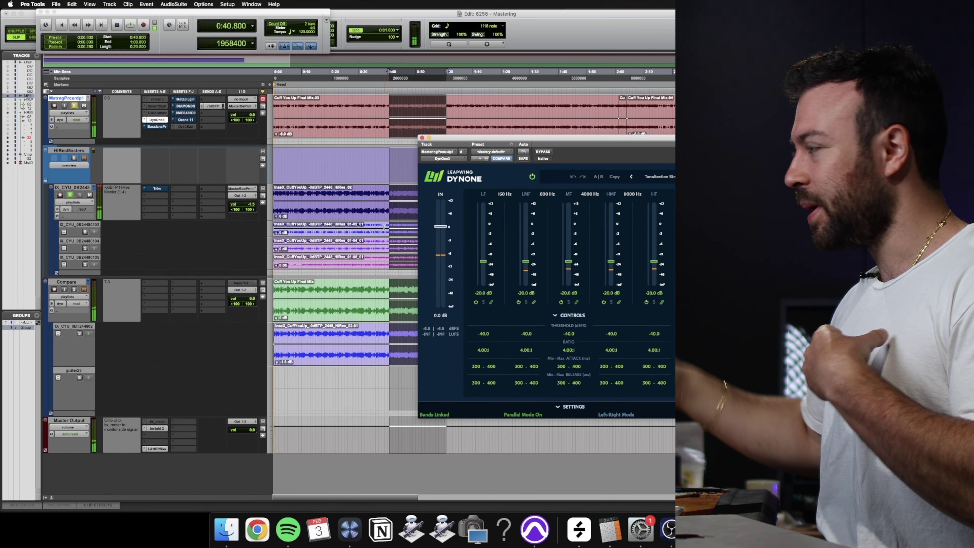
Compare the mix with BassLane Pro bypassed and active during playback, leaving it active and closing the plug-in
{"action": "left_click", "coordinate": [156, 128]}
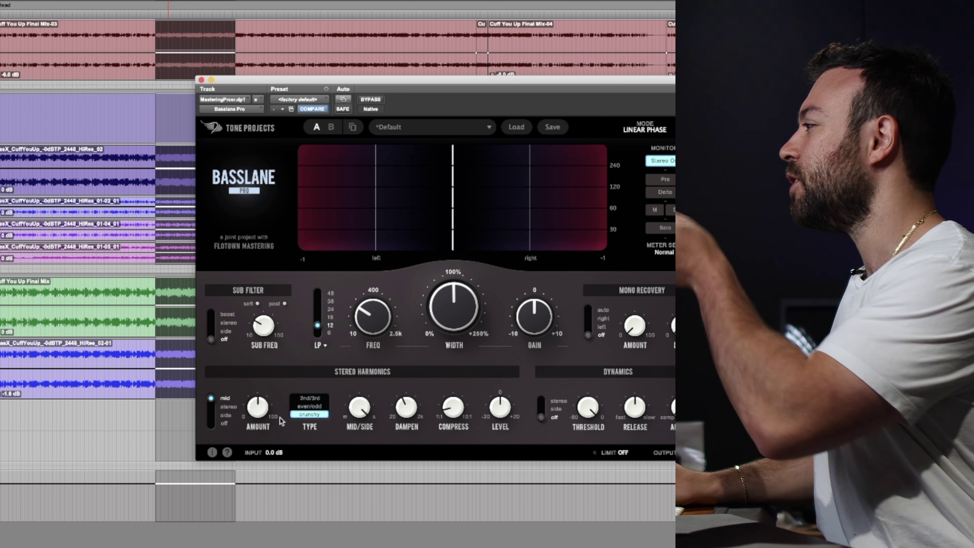
{"action": "mouse_move", "coordinate": [355, 417]}
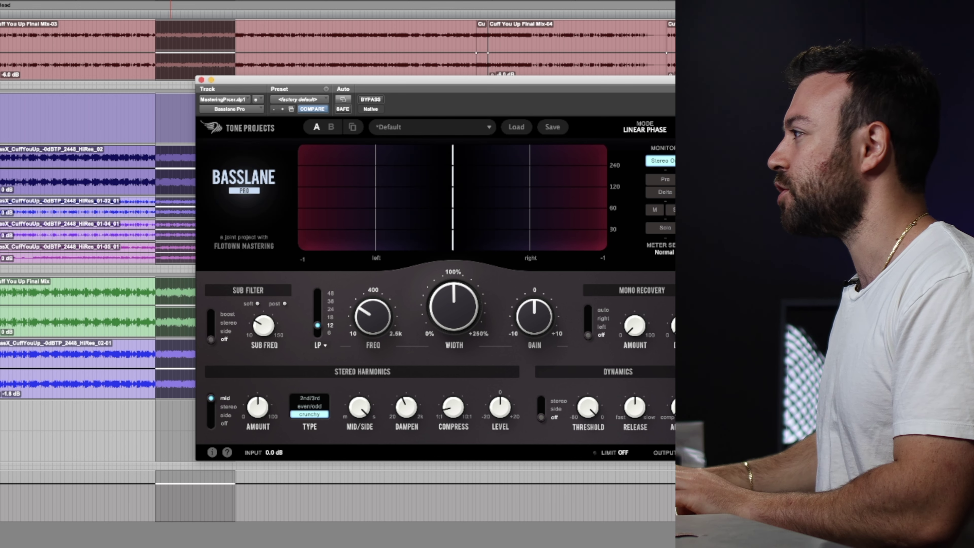
{"action": "key", "text": "super+bracketright"}
{"action": "key", "text": "super+bracketright"}
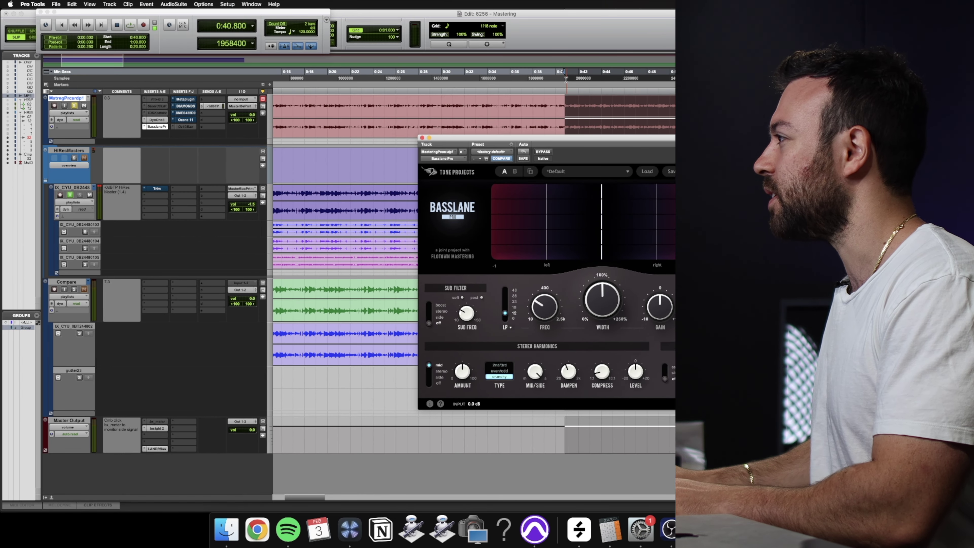
{"action": "left_click_drag", "start_coordinate": [543, 138], "coordinate": [265, 140]}
{"action": "left_click", "coordinate": [266, 153]}
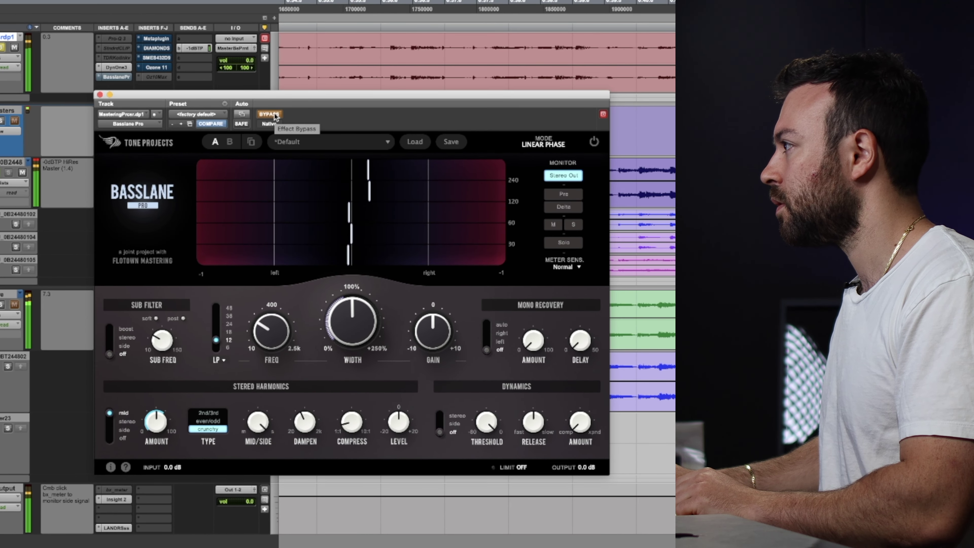
{"action": "left_click", "coordinate": [276, 116]}
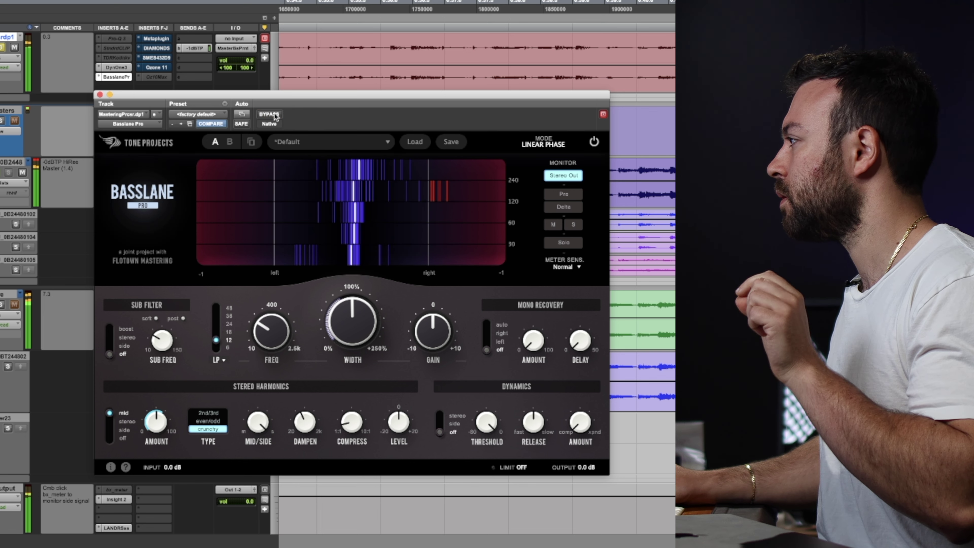
{"action": "left_click", "coordinate": [275, 116]}
{"action": "left_click", "coordinate": [275, 116]}
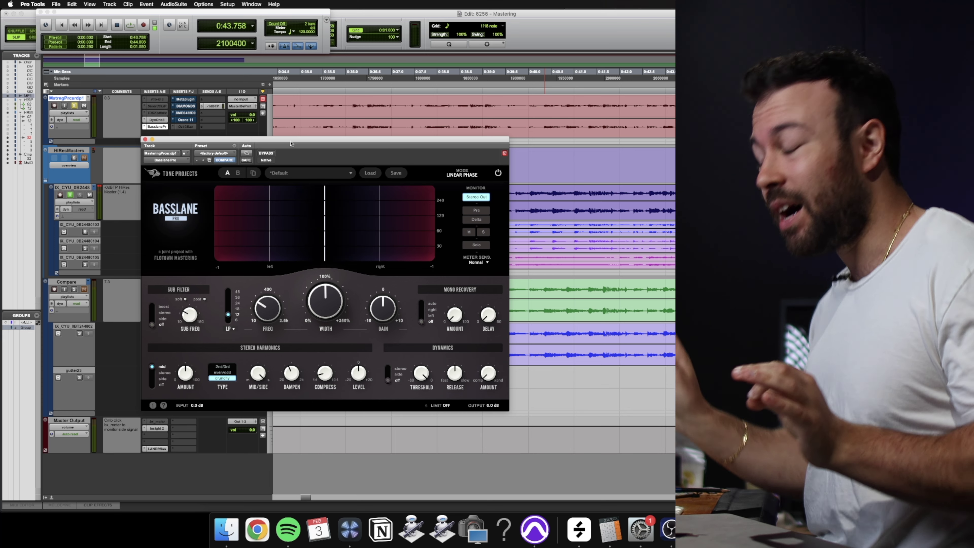
{"action": "left_click", "coordinate": [145, 140]}
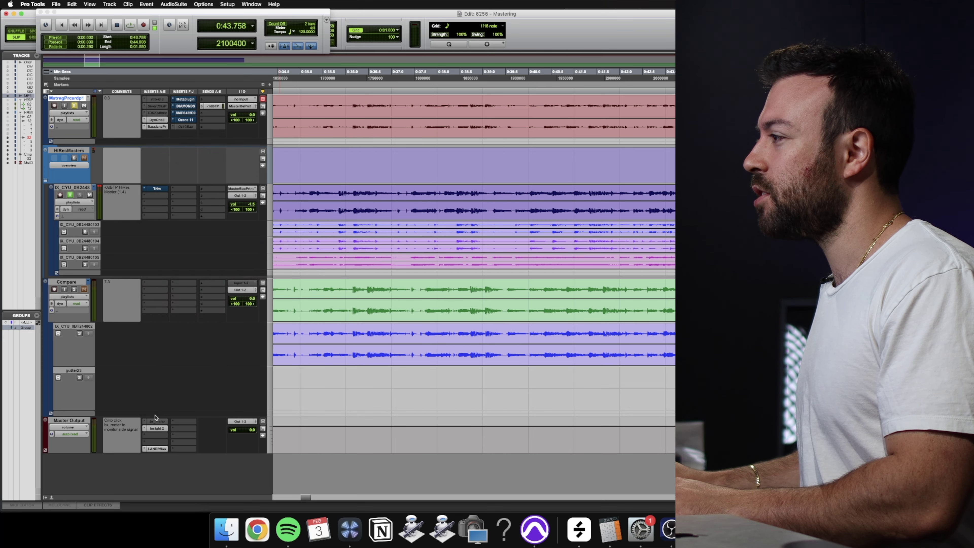
Activate the bx_meter insert on the Master Output and play from about 0:29 to monitor the side signal
{"action": "right_click", "coordinate": [156, 421]}
{"action": "left_click", "coordinate": [163, 431]}
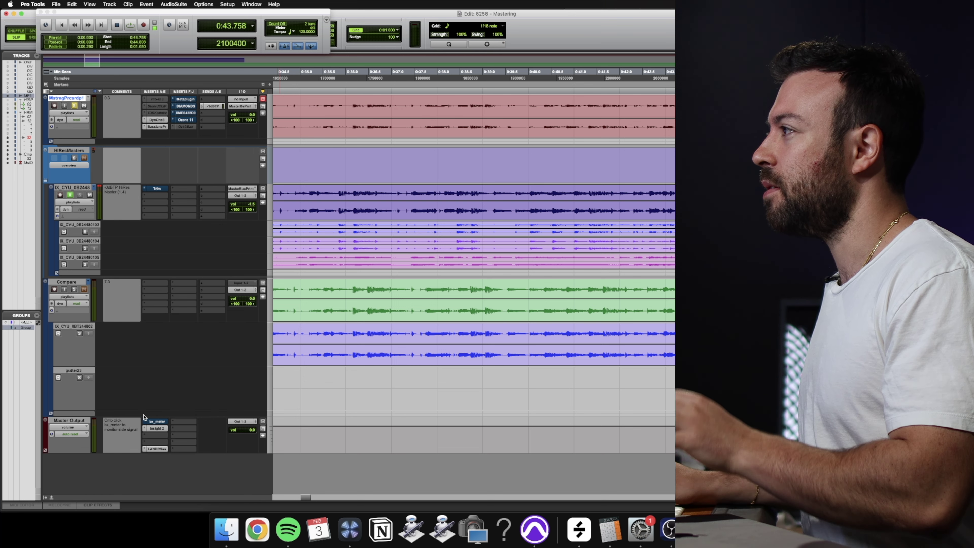
{"action": "left_click", "coordinate": [155, 422]}
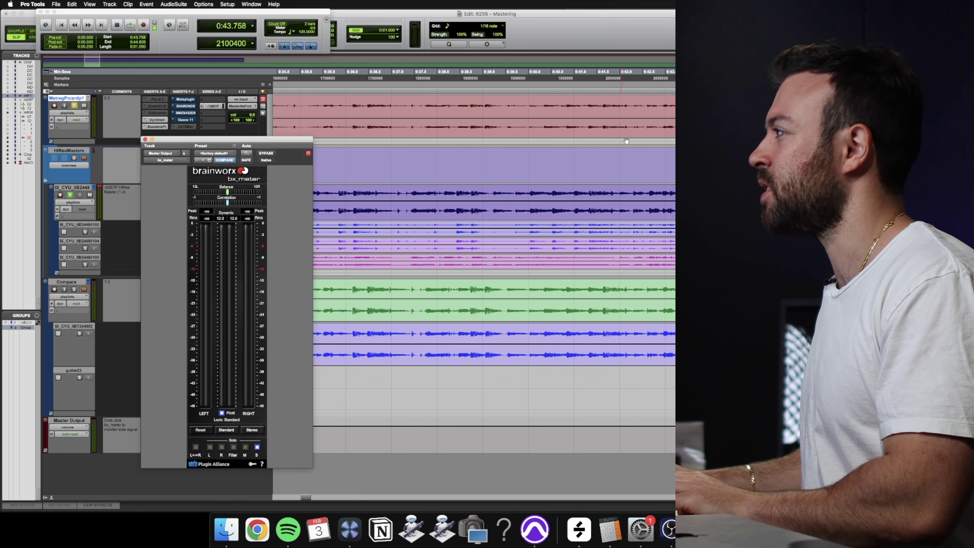
{"action": "key", "text": "super+bracketleft"}
{"action": "key", "text": "super+bracketleft"}
{"action": "left_click", "coordinate": [439, 74]}
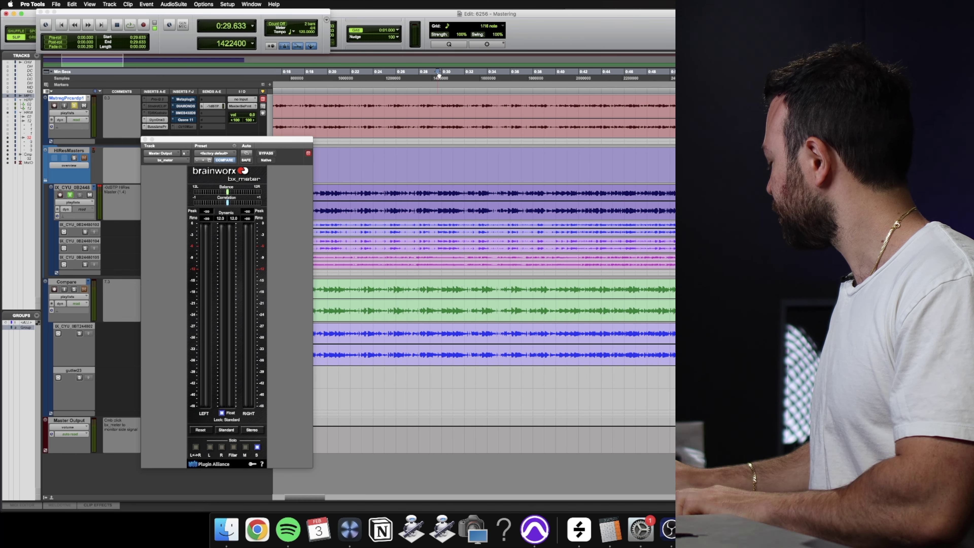
{"action": "key", "text": "space"}
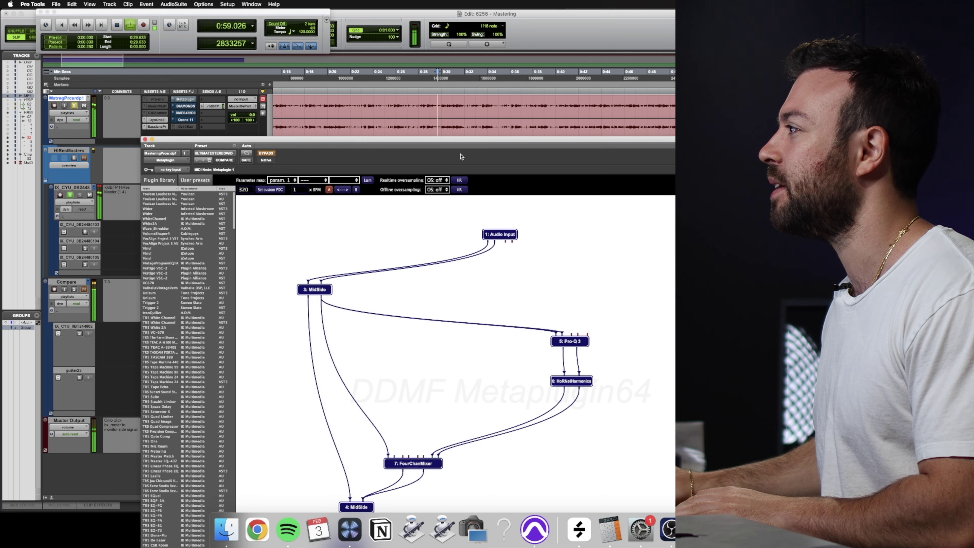
Examine the settings of the Pro-Q 3 and HoRNetHarmonics modules inside the mastering track's Metaplugin chain
{"action": "left_click_drag", "start_coordinate": [443, 137], "coordinate": [367, 28]}
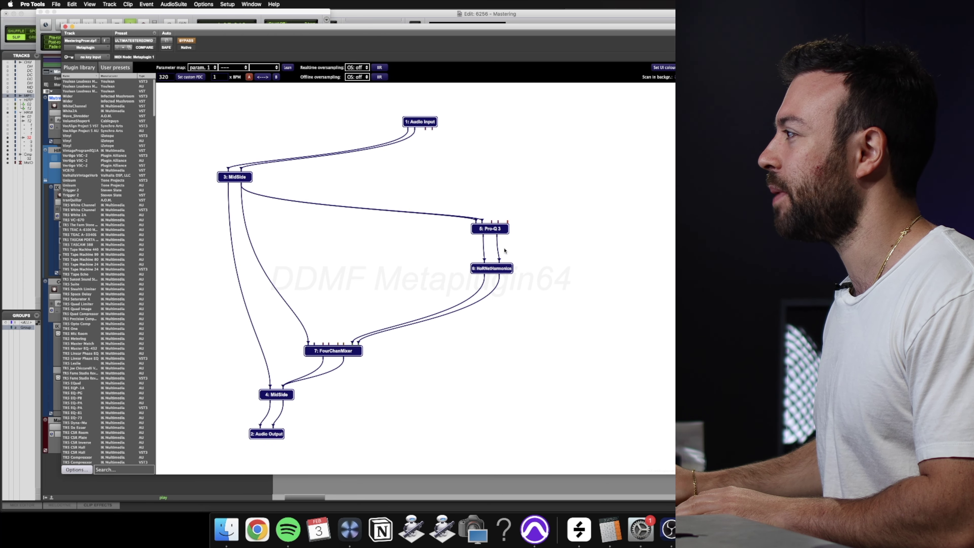
{"action": "double_click", "coordinate": [497, 230]}
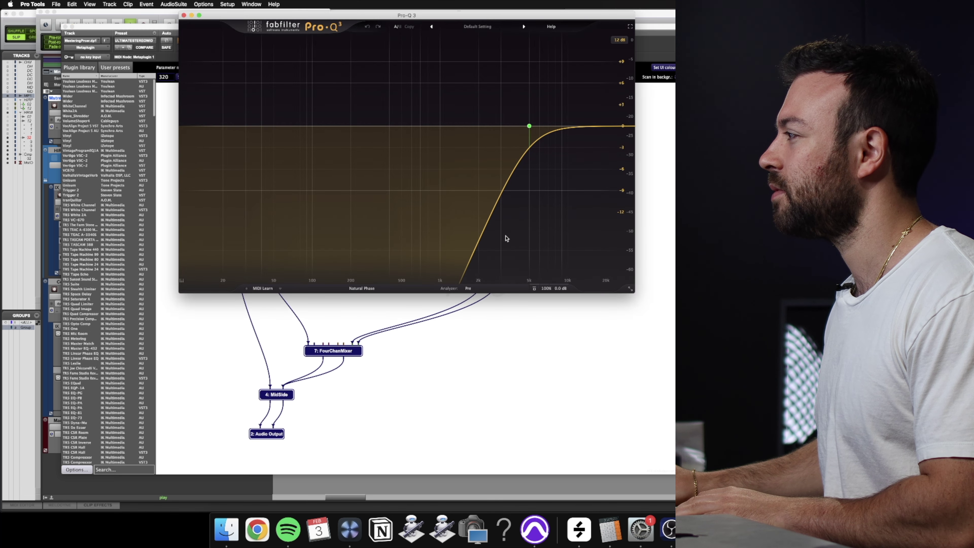
{"action": "left_click_drag", "start_coordinate": [420, 19], "coordinate": [418, 303]}
{"action": "double_click", "coordinate": [503, 269]}
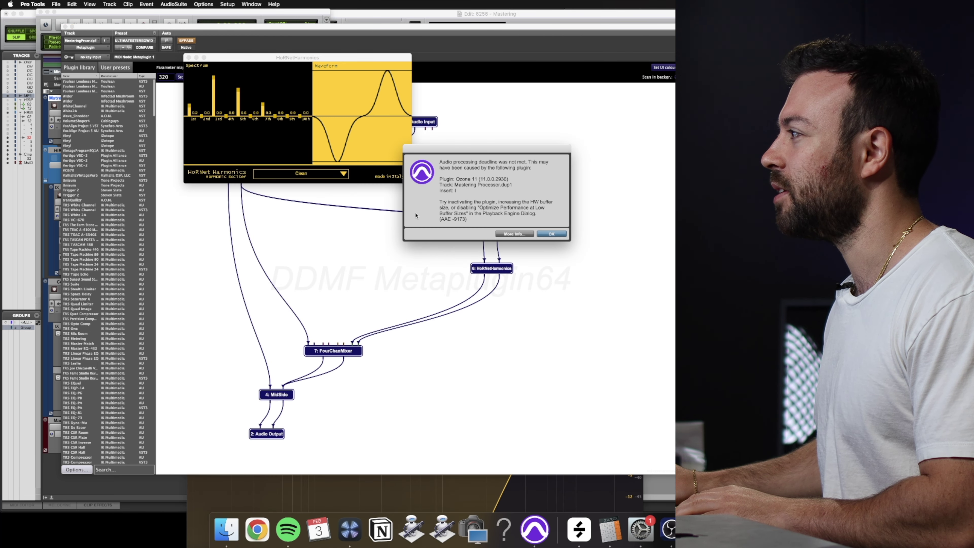
{"action": "left_click", "coordinate": [551, 234]}
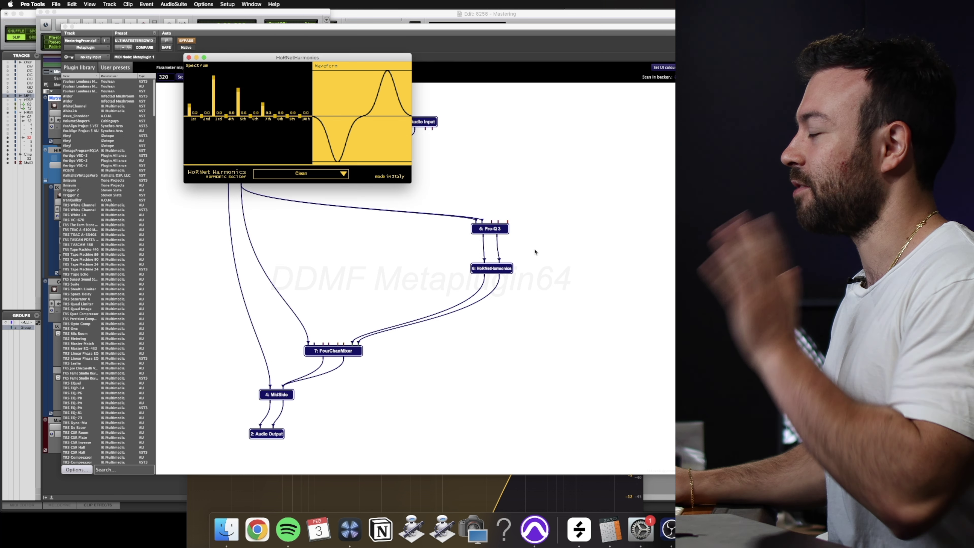
{"action": "double_click", "coordinate": [483, 229]}
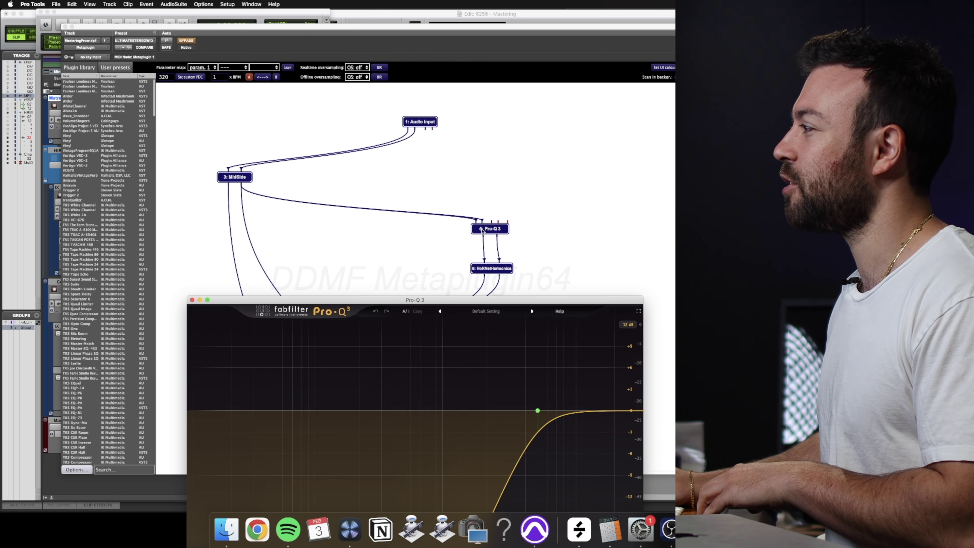
{"action": "double_click", "coordinate": [499, 269]}
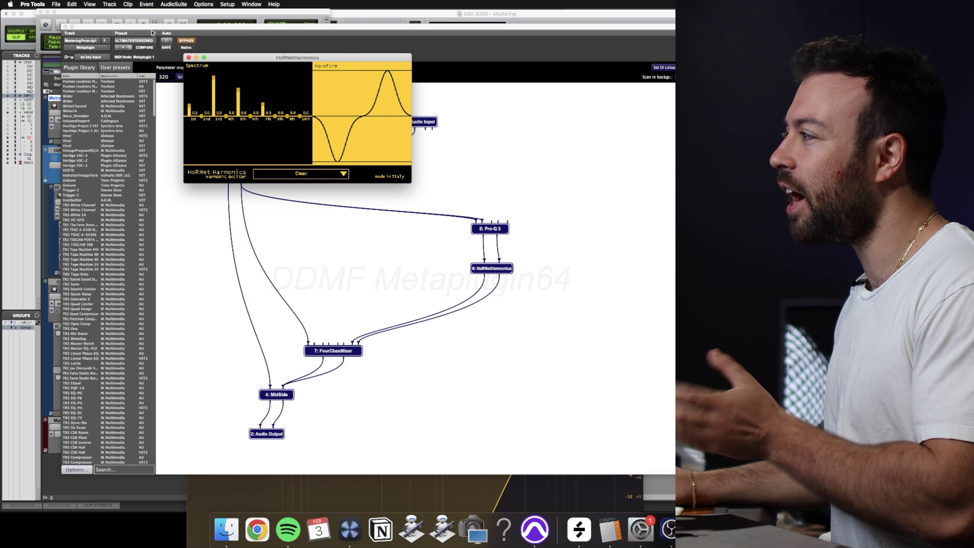
{"action": "left_click", "coordinate": [188, 57]}
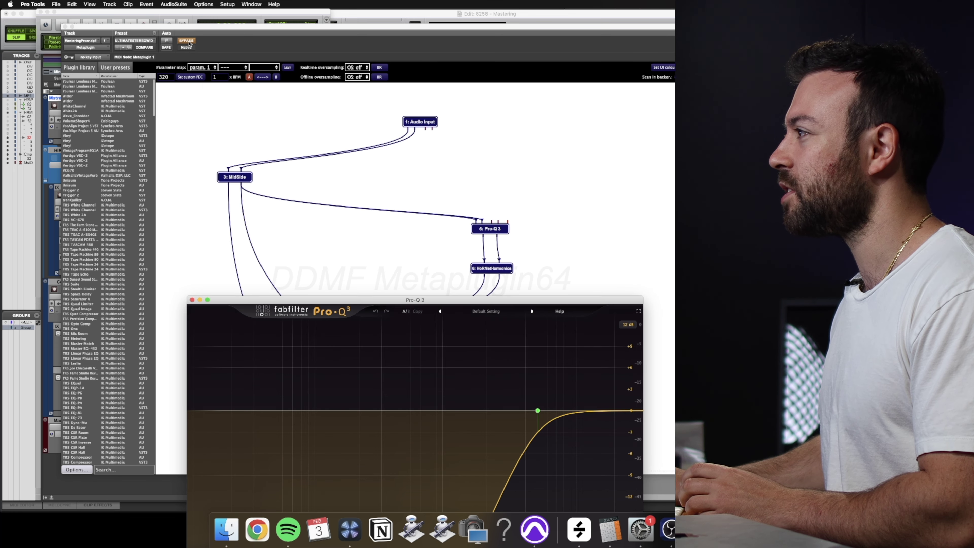
Take Metaplugin out of bypass and close it along with the Pro-Q 3 module
{"action": "left_click", "coordinate": [189, 44]}
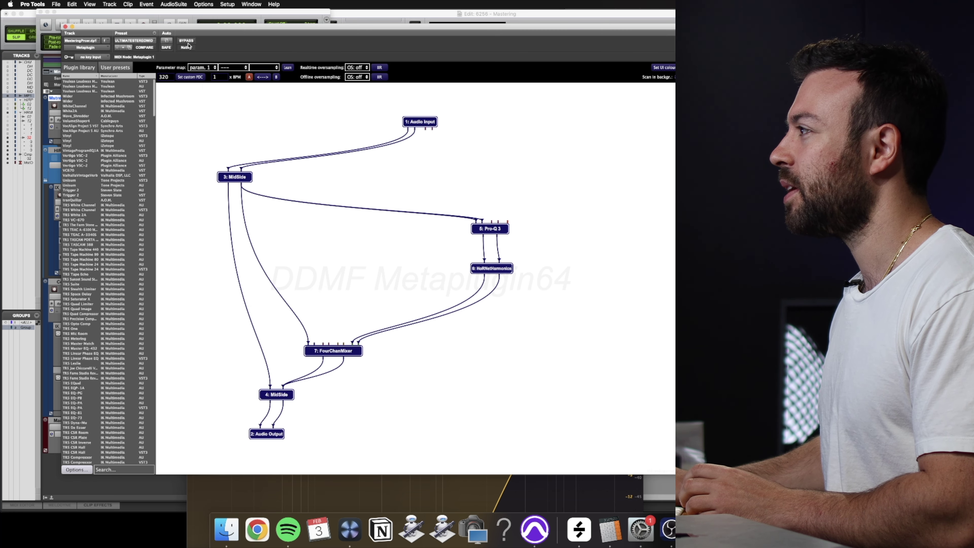
{"action": "left_click", "coordinate": [65, 26]}
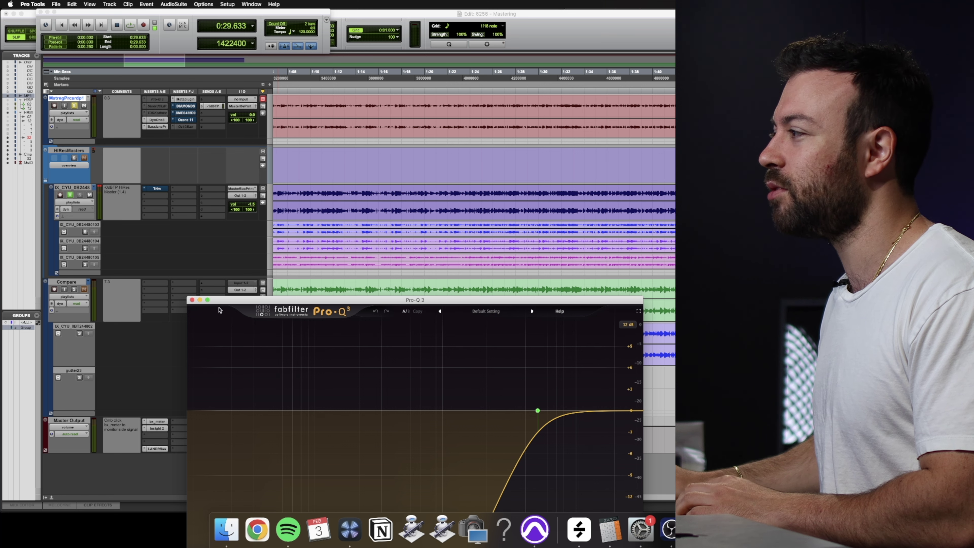
{"action": "left_click", "coordinate": [191, 300]}
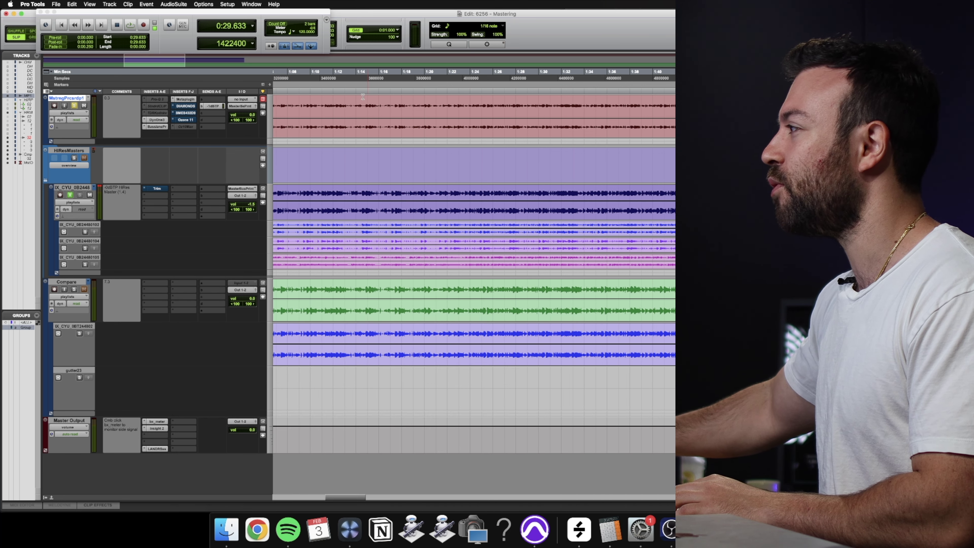
Fit the whole session in the timeline and play it from just before 0:40
{"action": "key", "text": "alt+a"}
{"action": "key", "text": "space"}
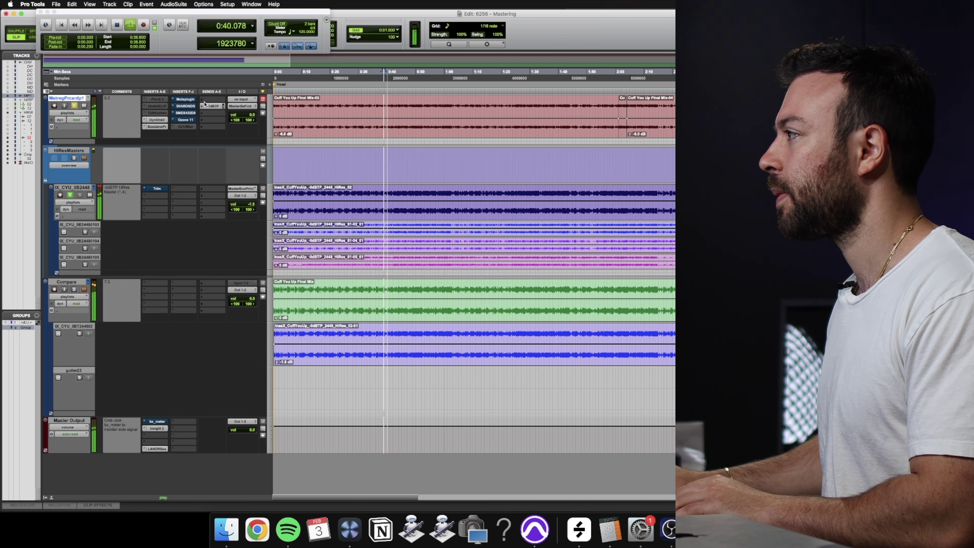